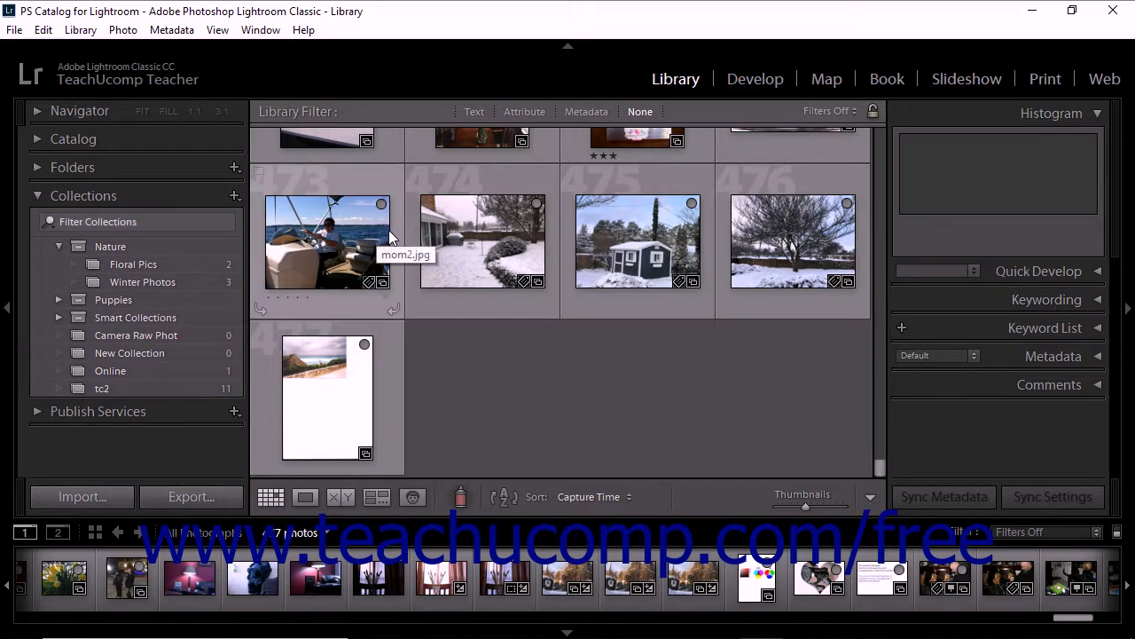
- Add the snowy patio photo and the snowy tree photo from the grid to the Winter Photos collection
{"action": "left_click_drag", "start_coordinate": [475, 230], "coordinate": [184, 286]}
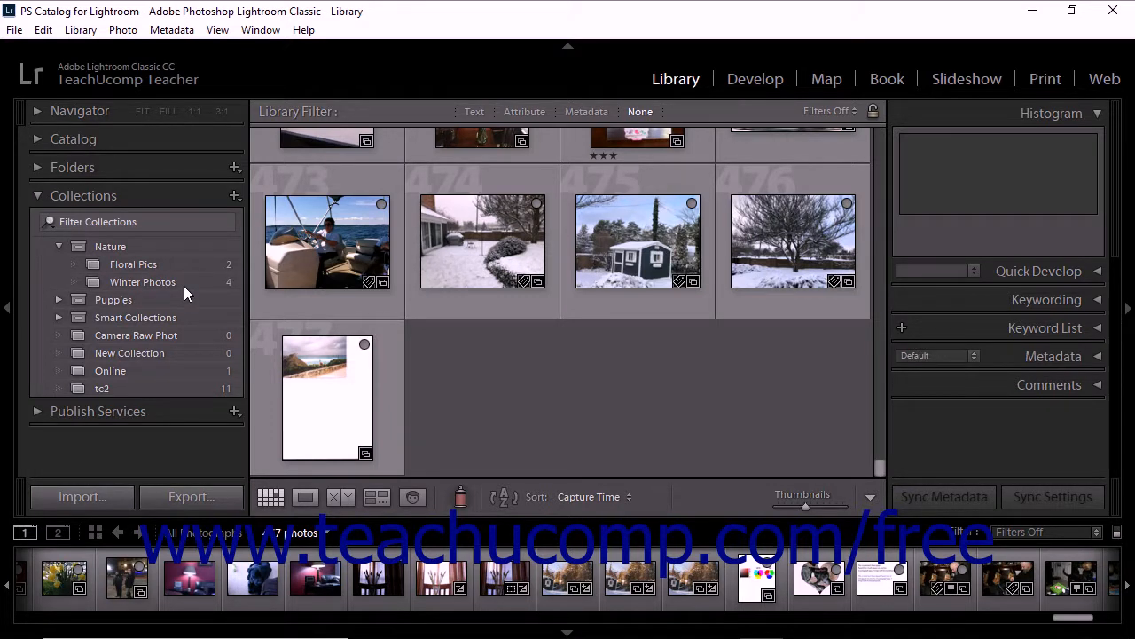
{"action": "left_click_drag", "start_coordinate": [774, 255], "coordinate": [192, 283]}
- Check which collections contain the snowy tree photo and display the contents of the Winter Photos collection
{"action": "mouse_move", "coordinate": [740, 273]}
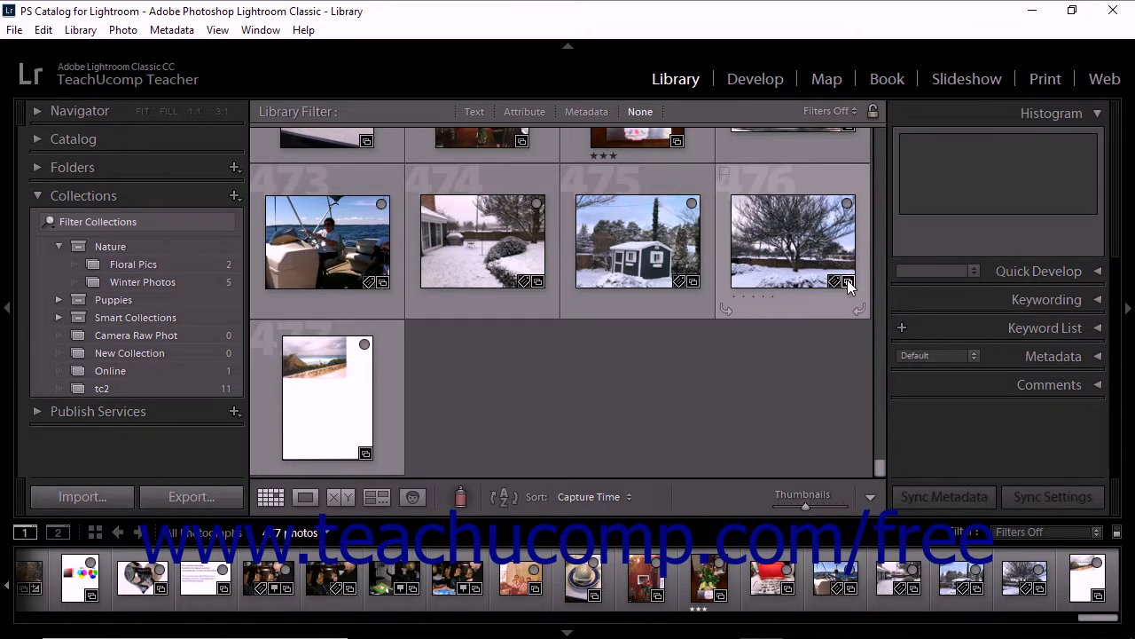
{"action": "mouse_move", "coordinate": [847, 281]}
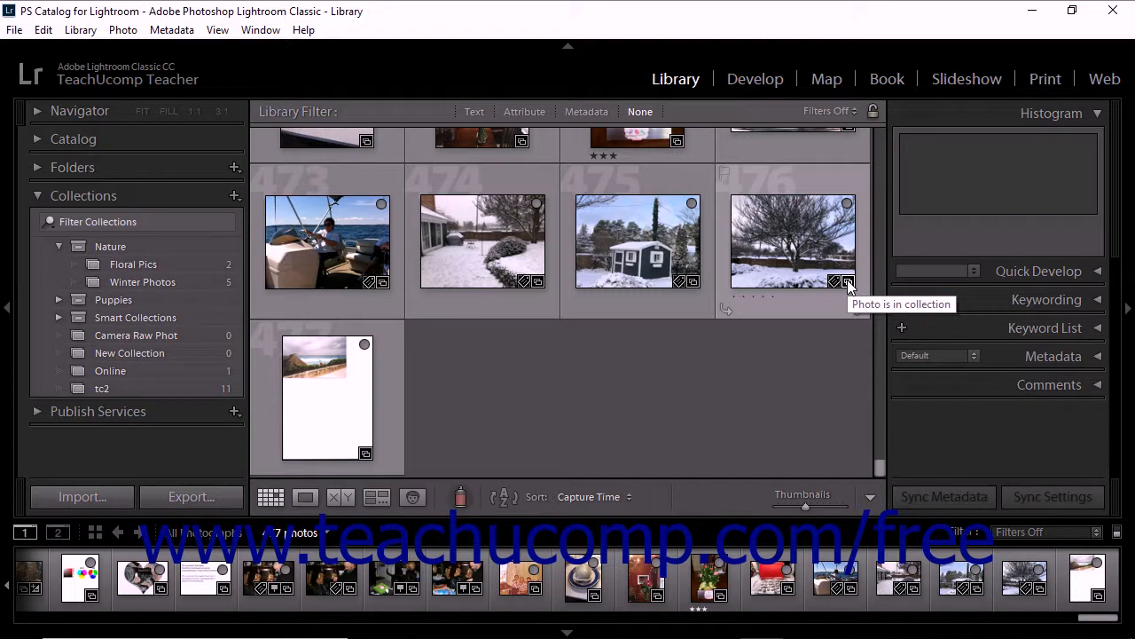
{"action": "left_click", "coordinate": [847, 282]}
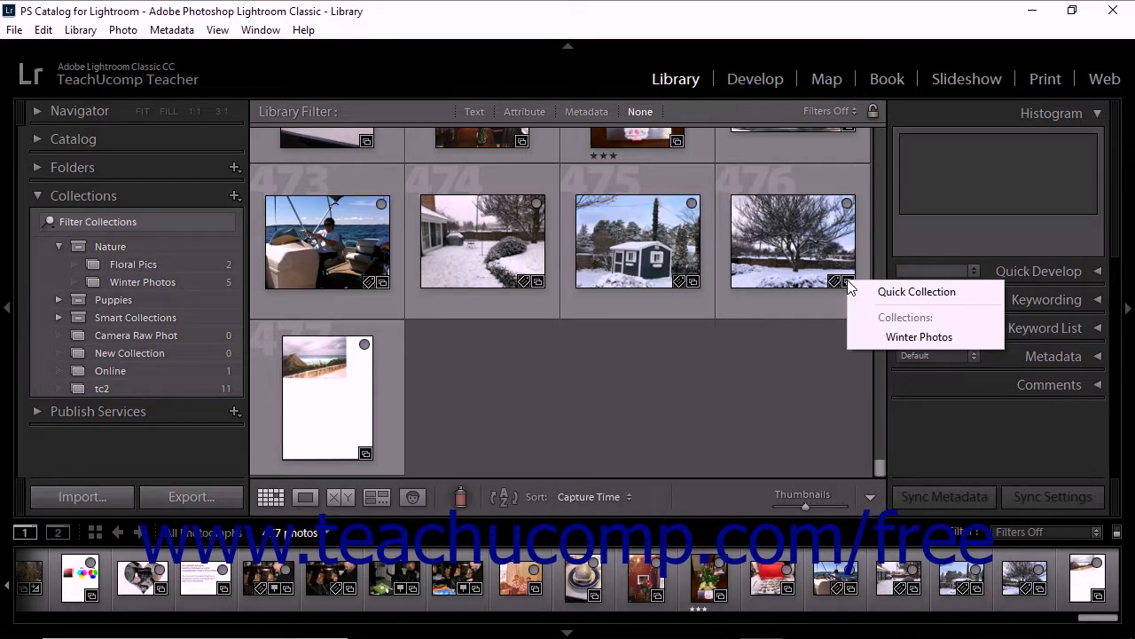
{"action": "left_click", "coordinate": [136, 277]}
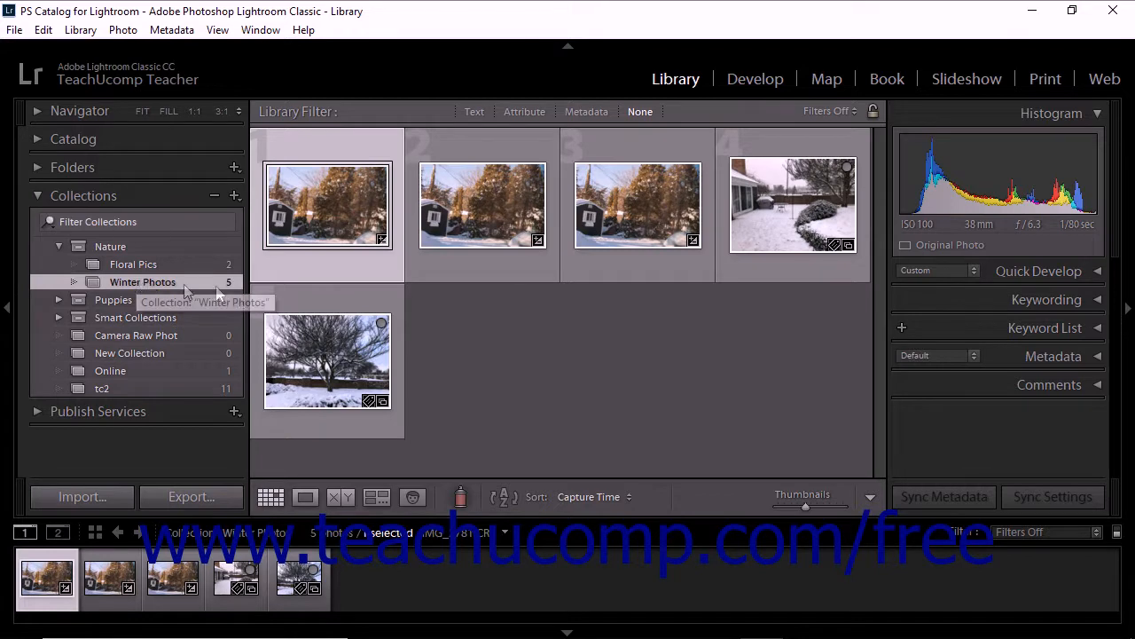
- Go to the snowy tree photo's folder in the library, and collapse the folder list
{"action": "right_click", "coordinate": [314, 341]}
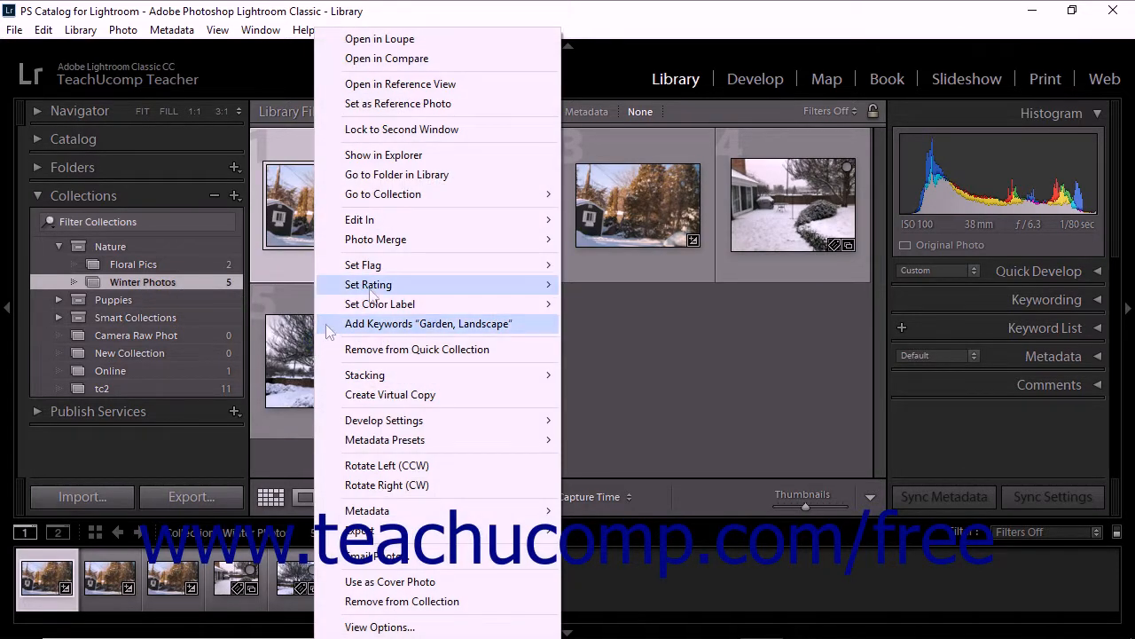
{"action": "left_click", "coordinate": [418, 177]}
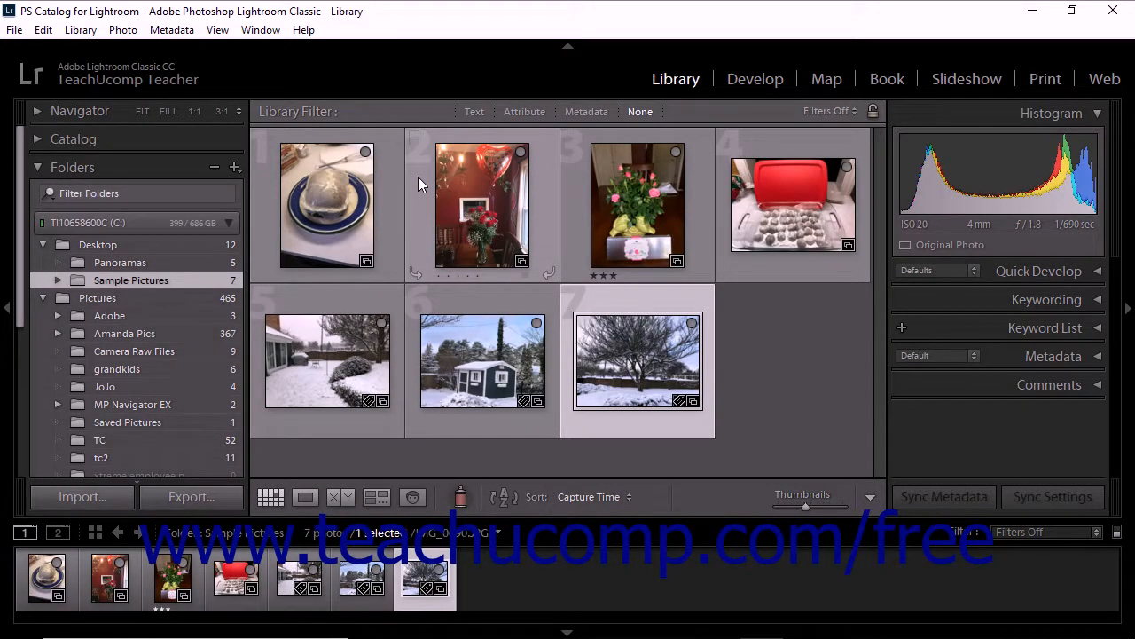
{"action": "left_click", "coordinate": [107, 170]}
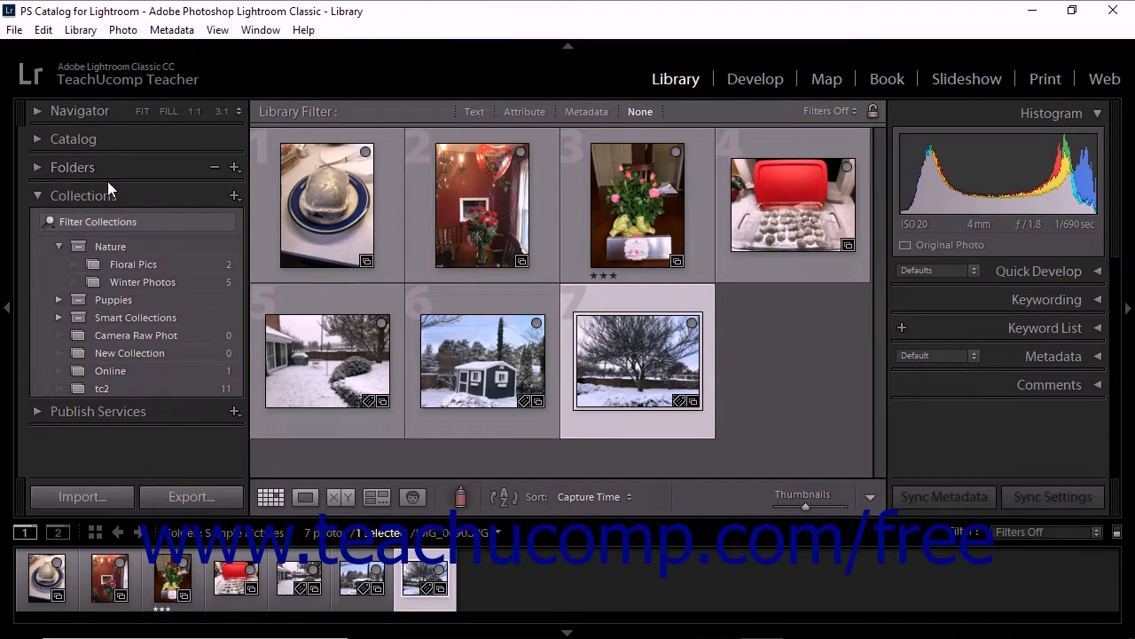
- Remove the first photo, IMG_2781.CR2, from the Winter Photos collection
{"action": "left_click", "coordinate": [150, 281]}
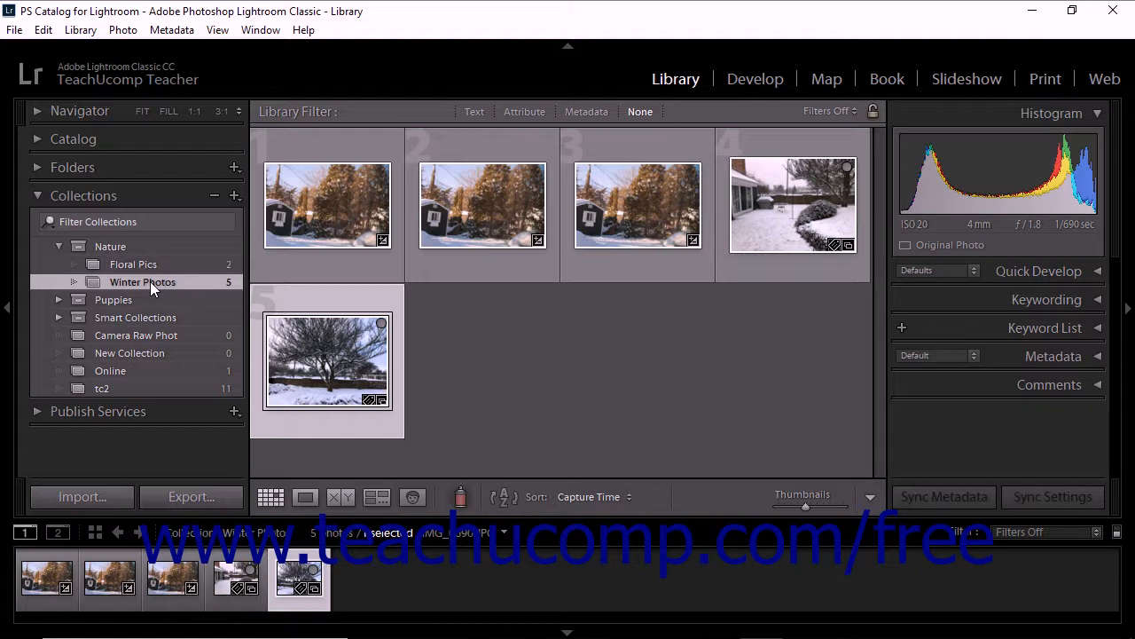
{"action": "left_click", "coordinate": [316, 188]}
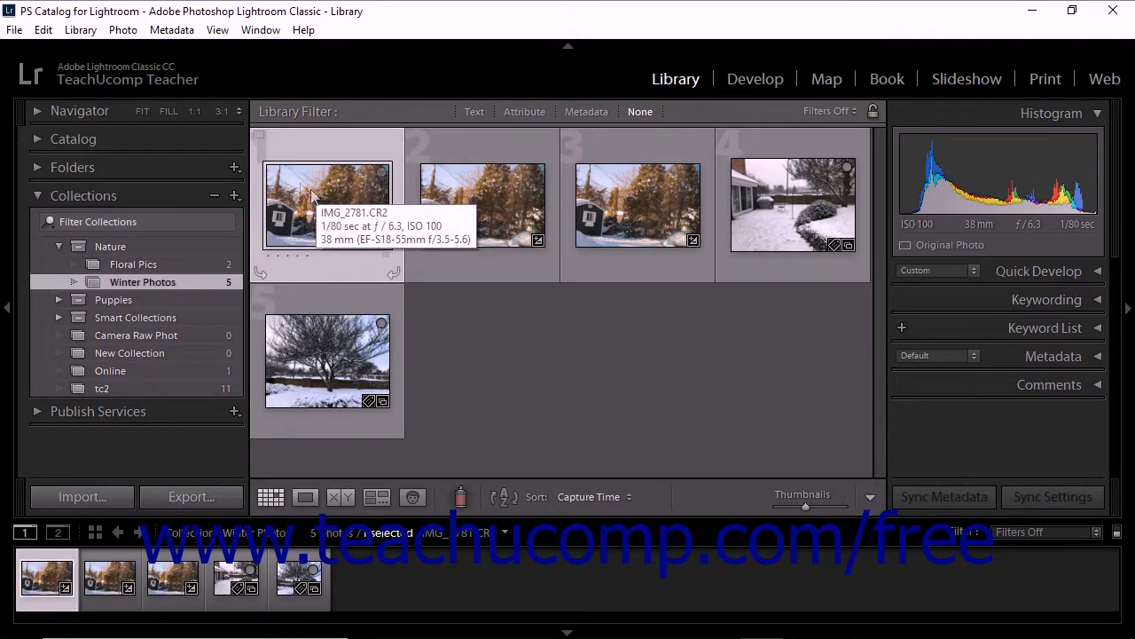
{"action": "left_click", "coordinate": [123, 29]}
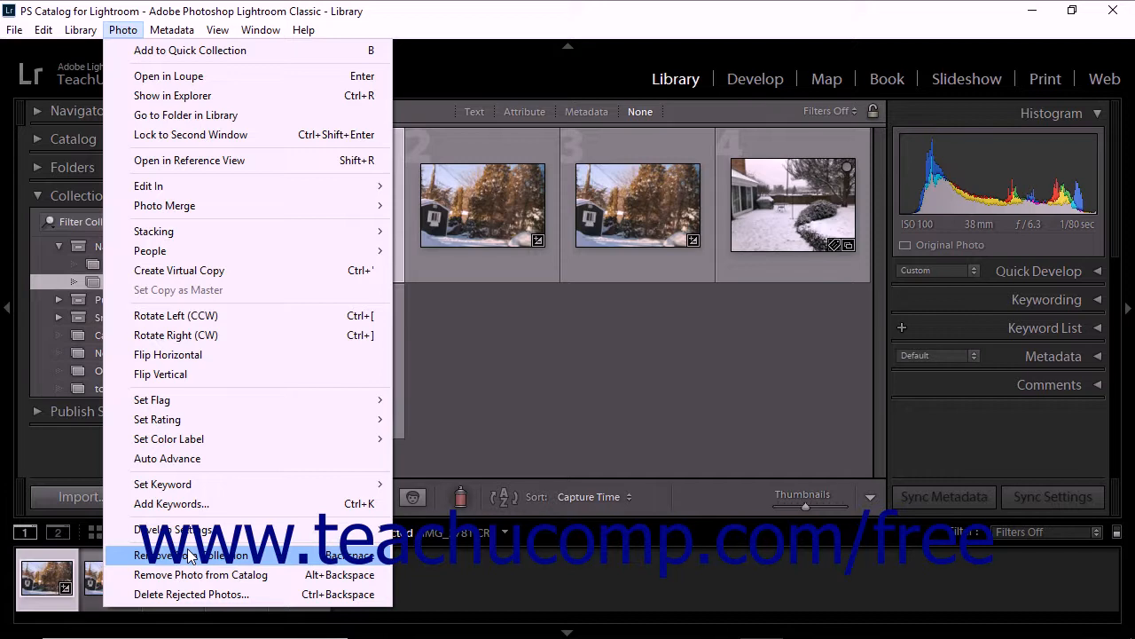
{"action": "left_click", "coordinate": [189, 555]}
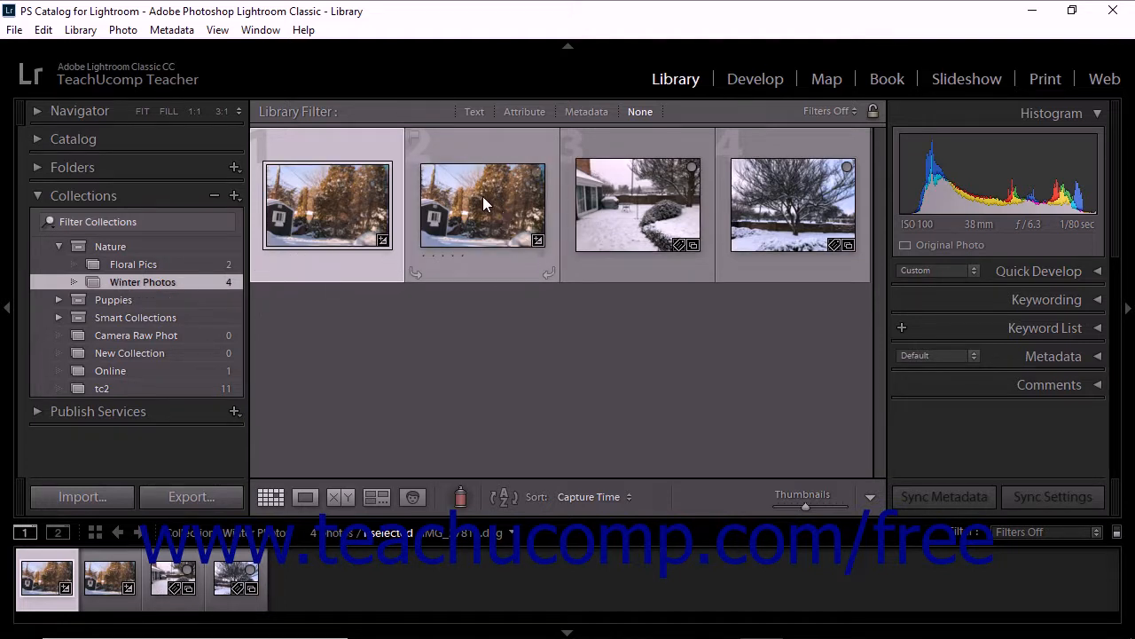
- Add the snowy patio photo IMG_0683.JPG to the Online collection and display that collection
{"action": "left_click", "coordinate": [586, 204]}
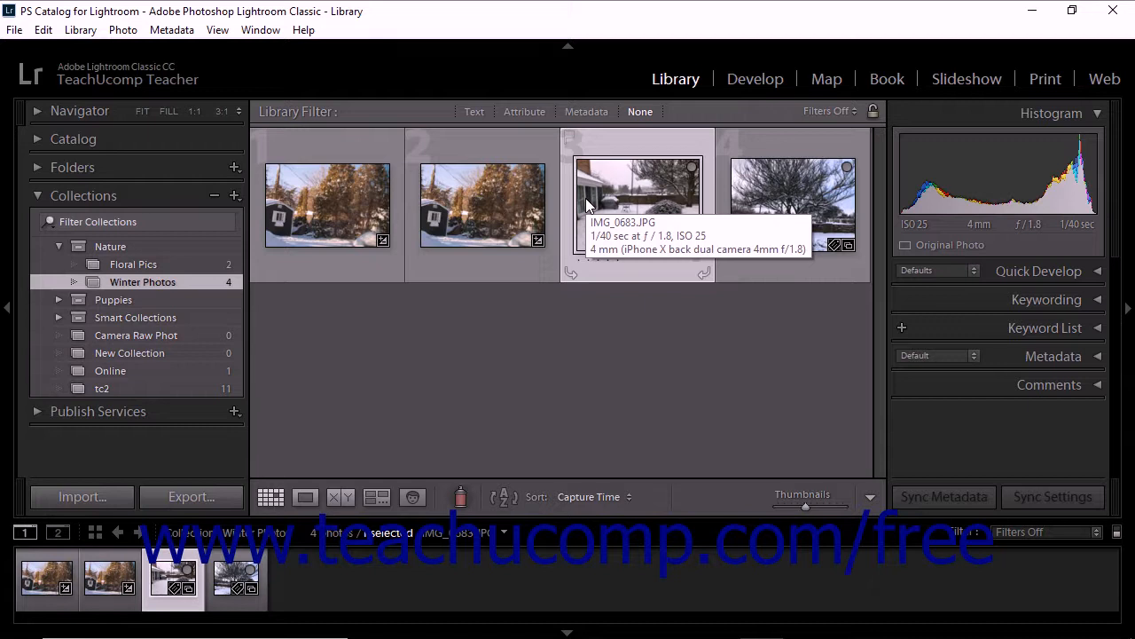
{"action": "left_click_drag", "start_coordinate": [590, 204], "coordinate": [173, 373]}
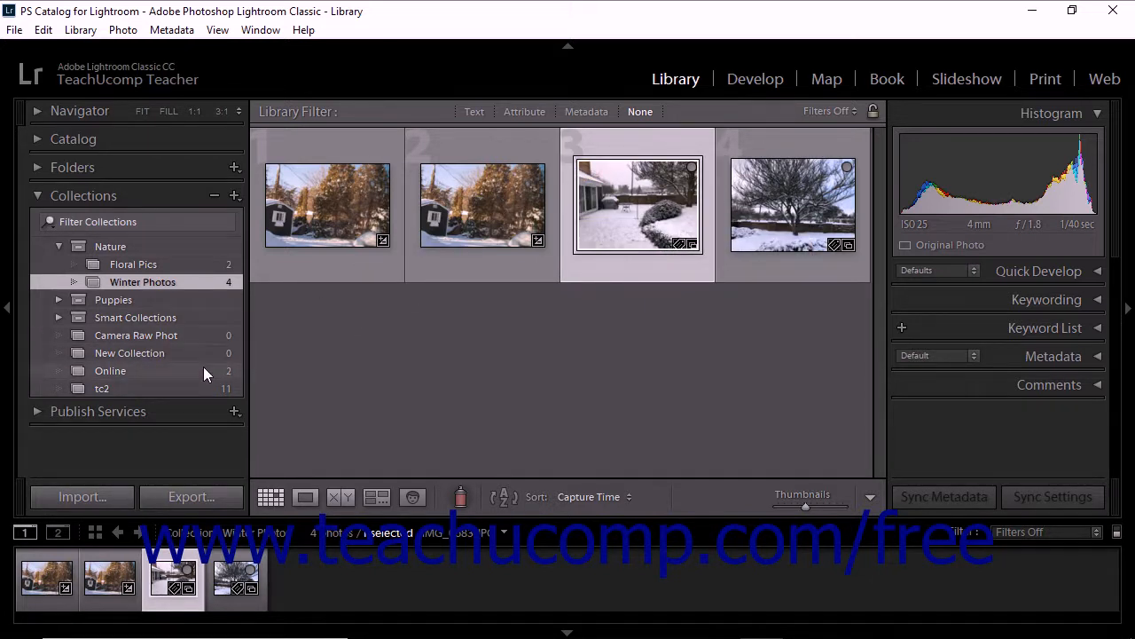
{"action": "left_click", "coordinate": [203, 367]}
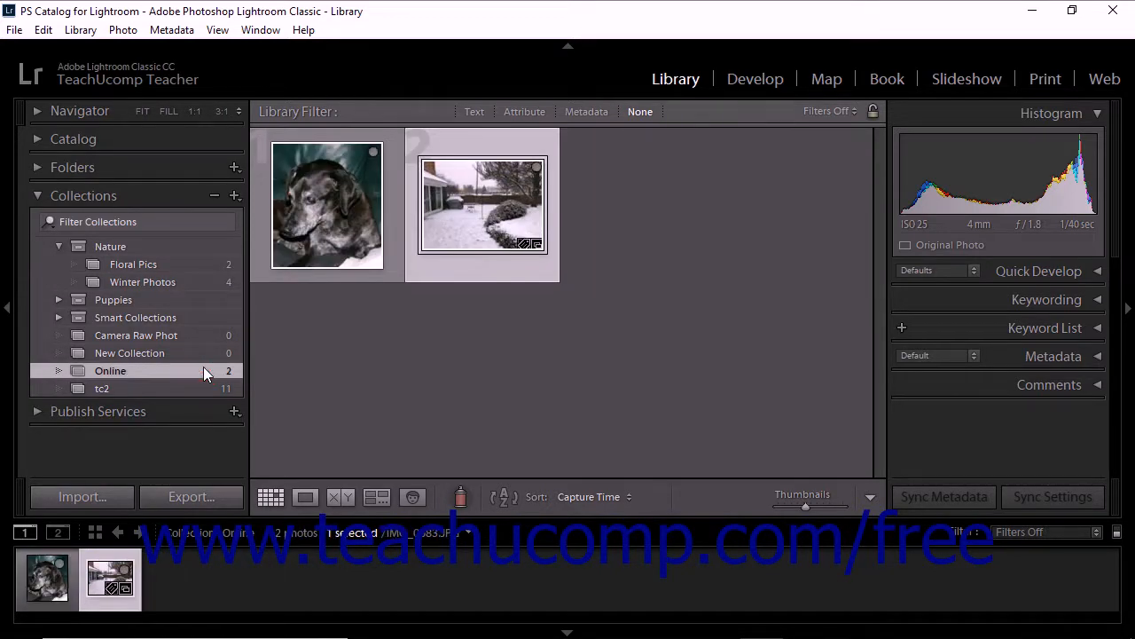
- Return to the Winter Photos collection and look at the sorting options available for the collections list
{"action": "left_click", "coordinate": [184, 284]}
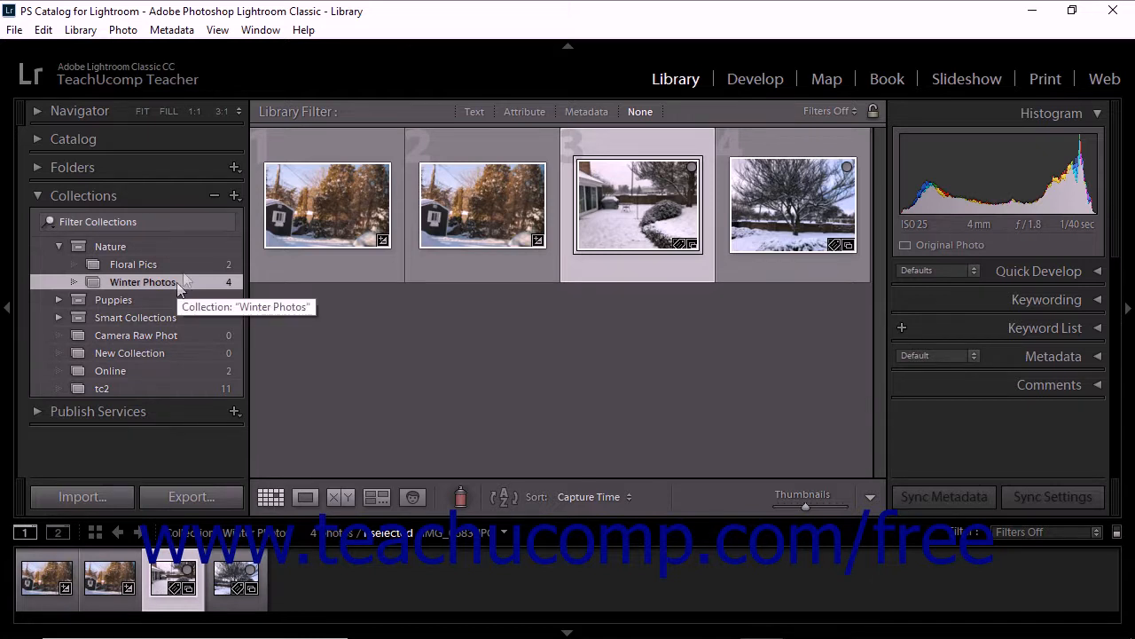
{"action": "left_click", "coordinate": [233, 197]}
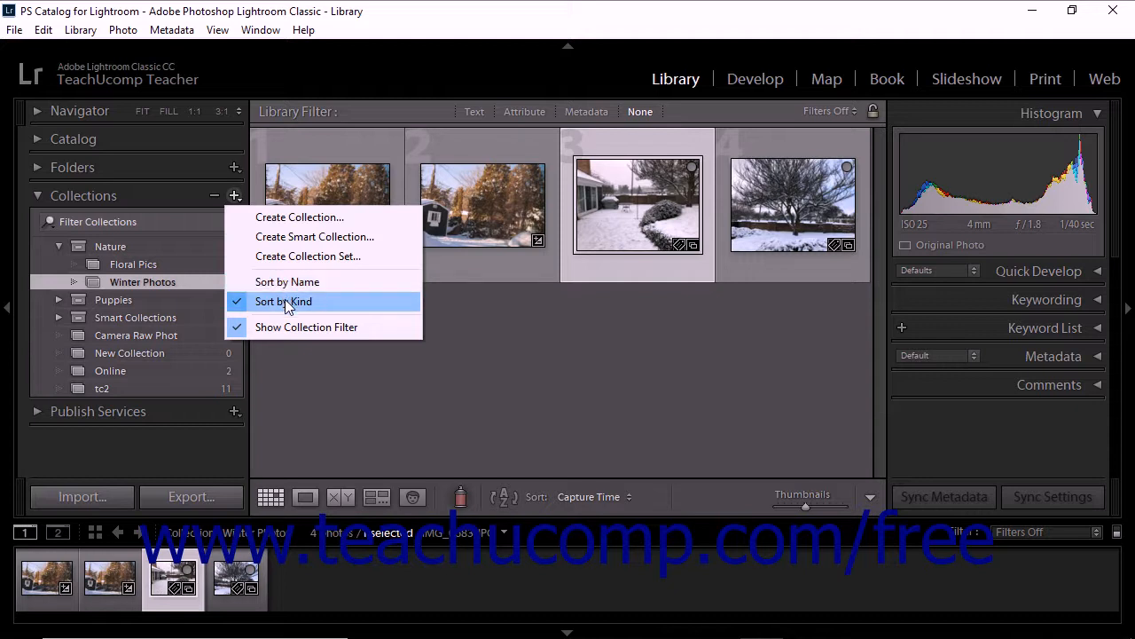
{"action": "left_click", "coordinate": [271, 399]}
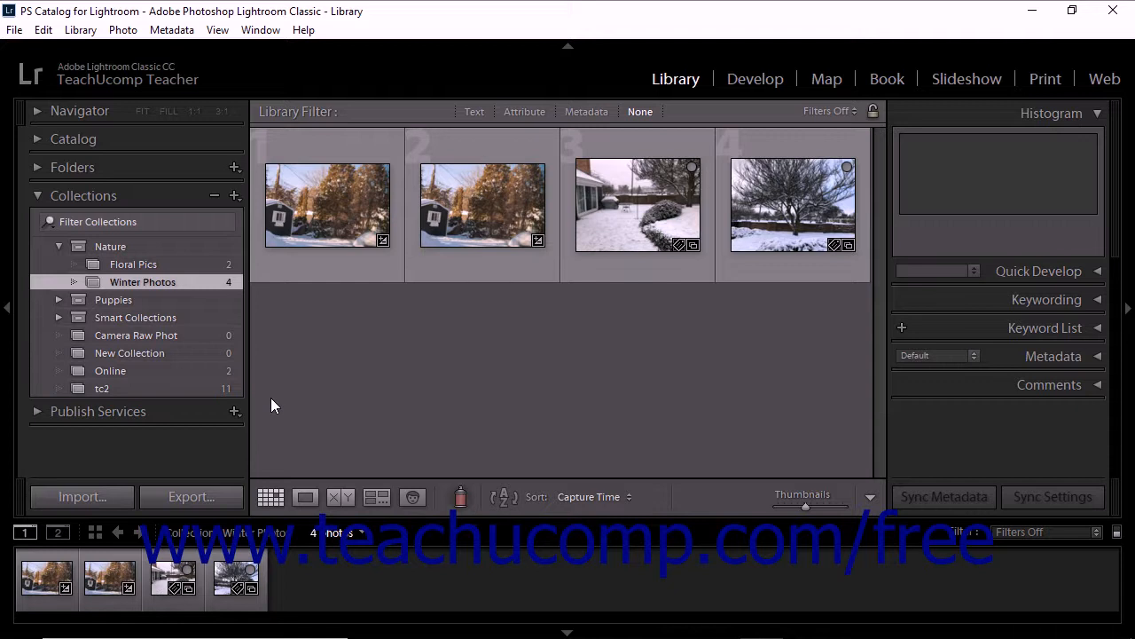
- Rename the Floral Pics collection to Flowers
{"action": "right_click", "coordinate": [142, 265]}
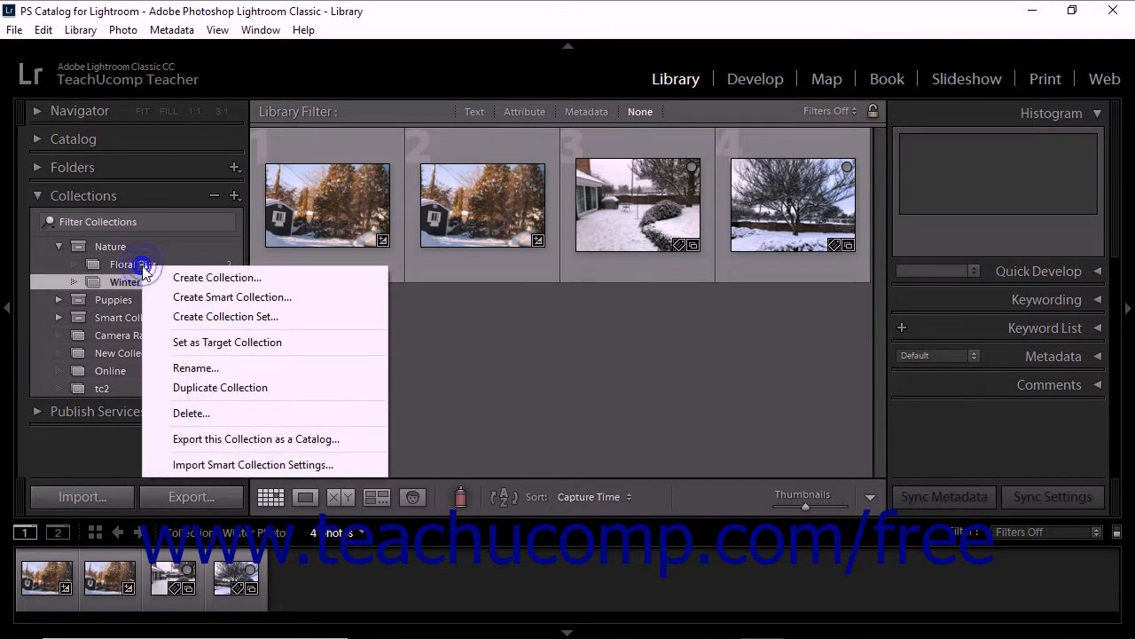
{"action": "left_click", "coordinate": [197, 367]}
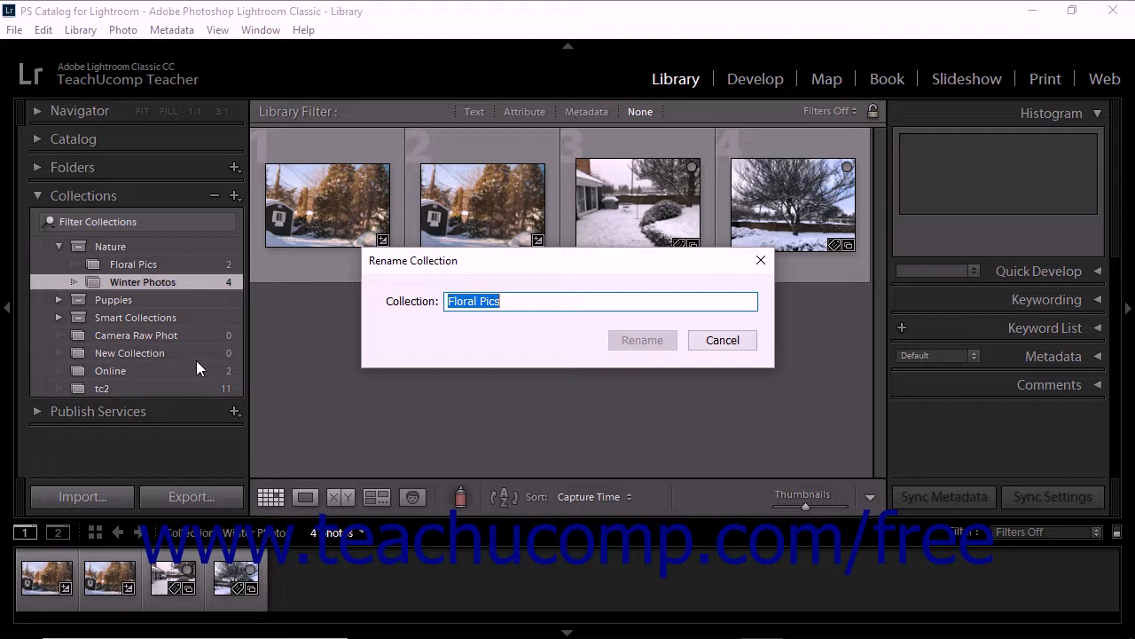
{"action": "type", "text": "owers"}
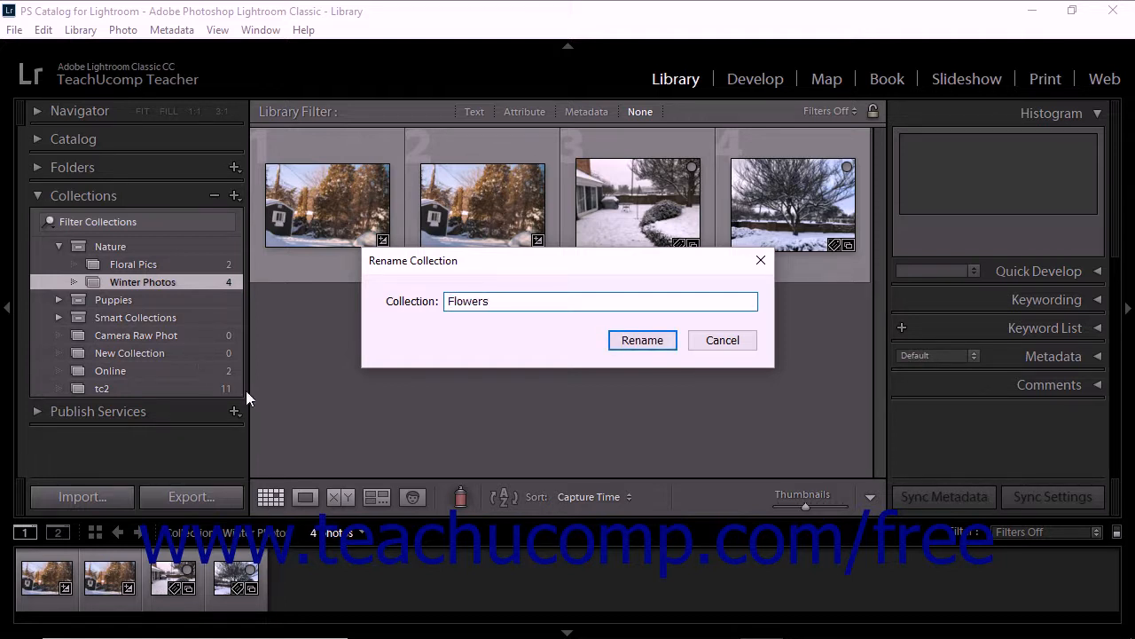
{"action": "left_click", "coordinate": [652, 340]}
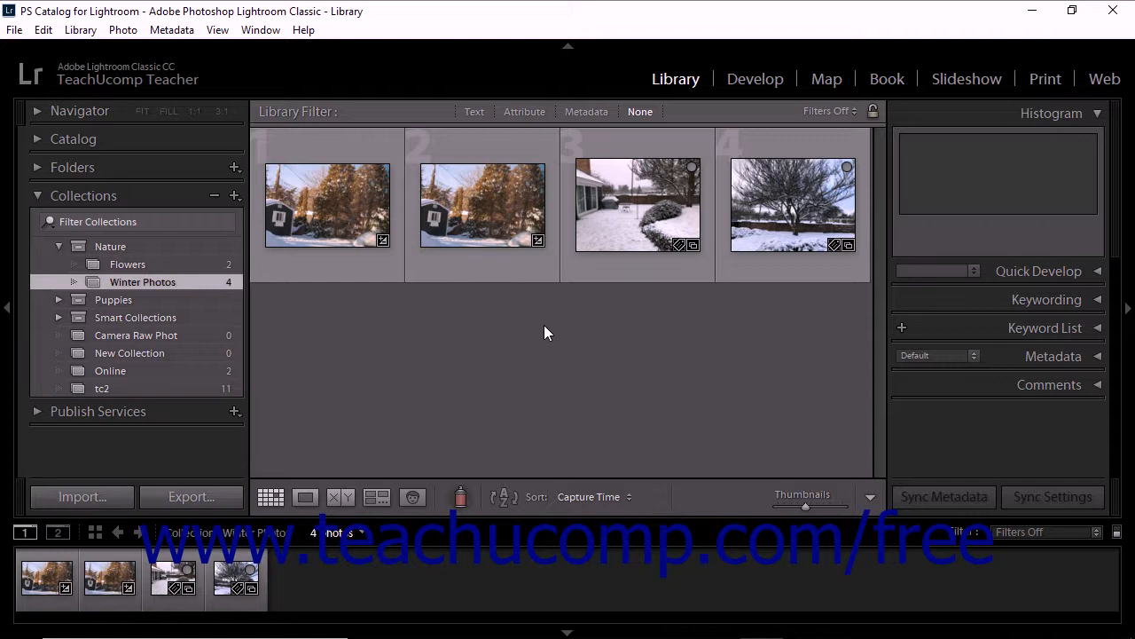
- Display the Flowers collection and set it as the target collection
{"action": "left_click", "coordinate": [141, 263]}
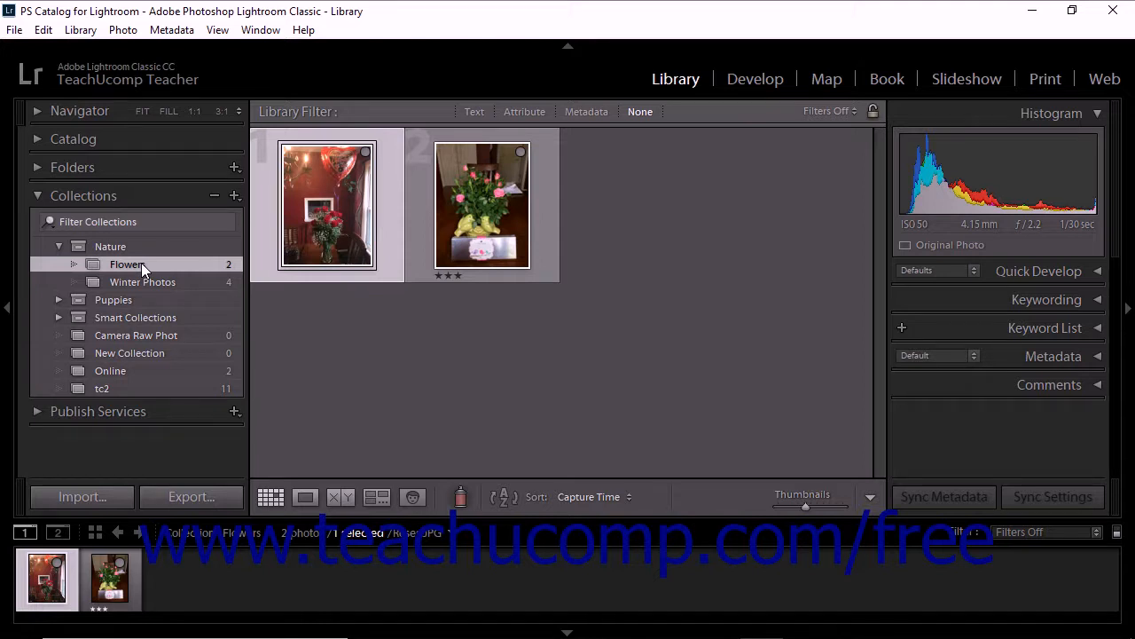
{"action": "right_click", "coordinate": [141, 262]}
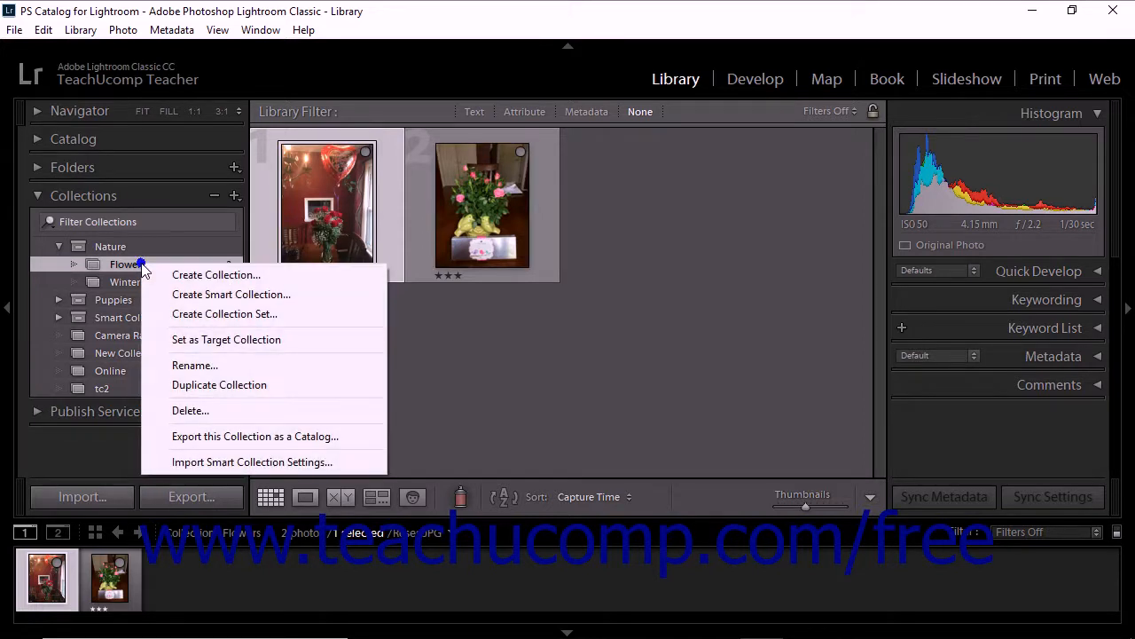
{"action": "left_click", "coordinate": [178, 340]}
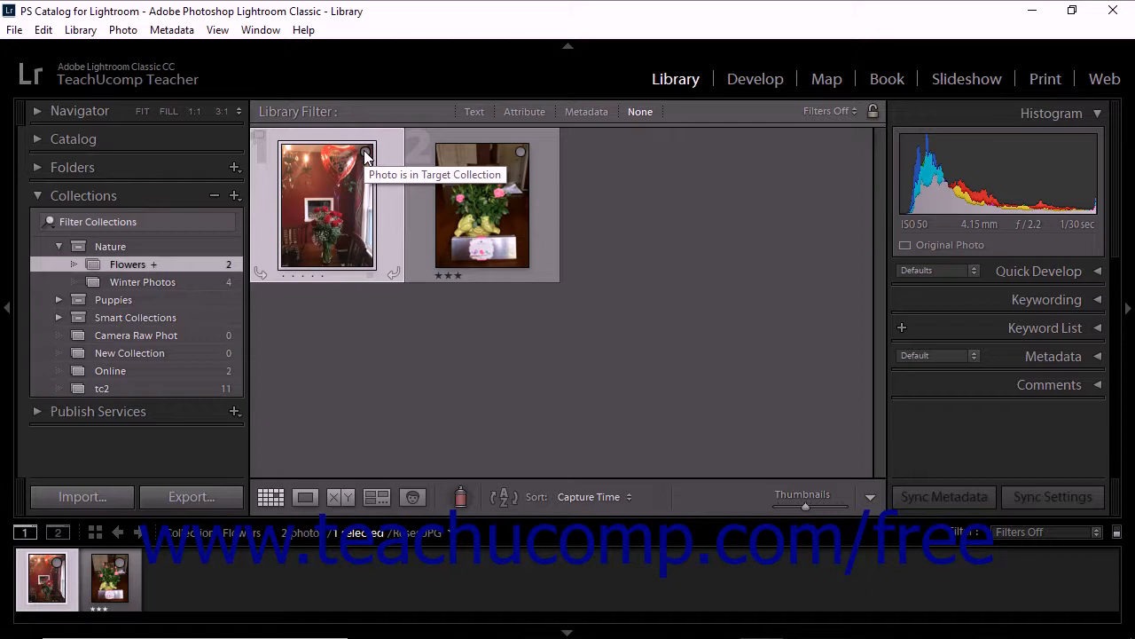
- Add the photo IMG_2779-HDR.dng from All Photographs to the target collection Flowers
{"action": "left_click", "coordinate": [167, 140]}
{"action": "left_click", "coordinate": [152, 161]}
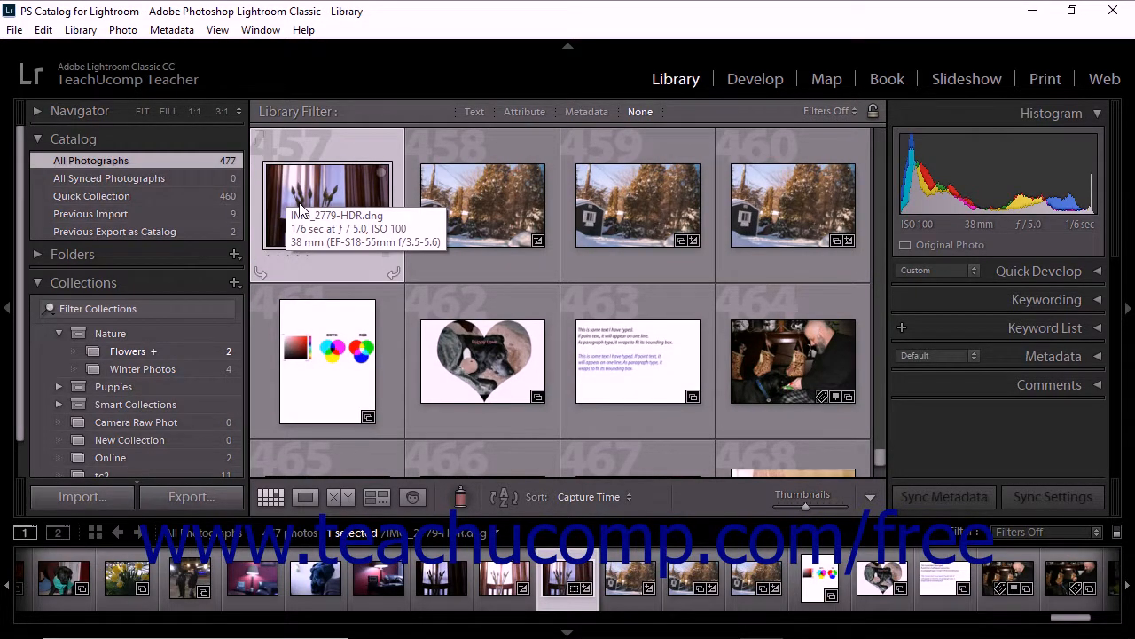
{"action": "key", "text": "b"}
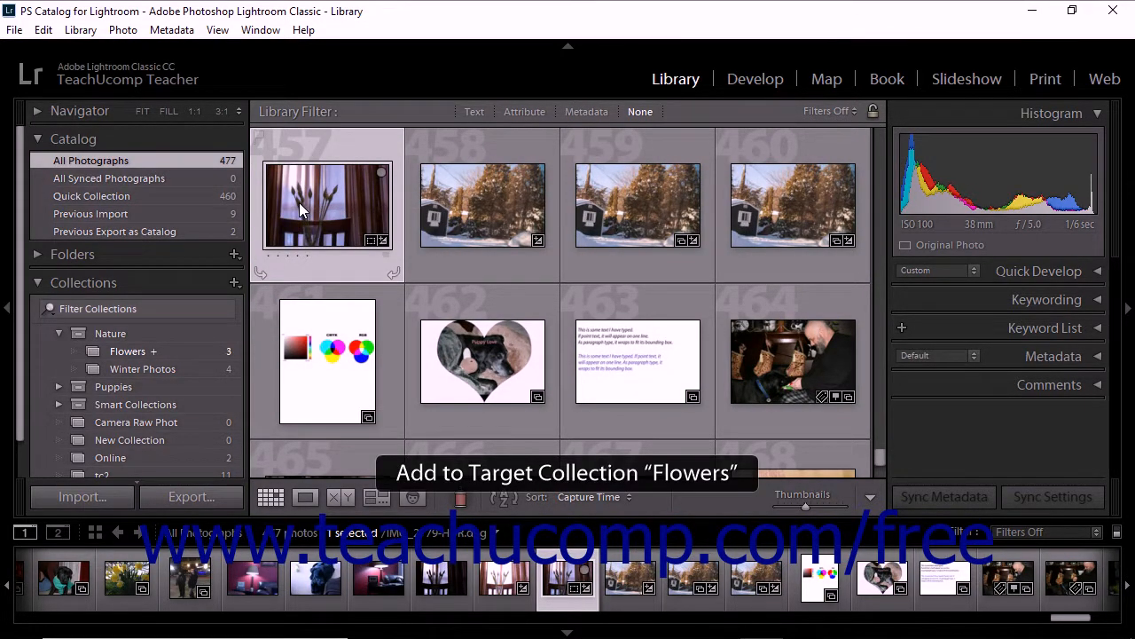
{"action": "scroll", "coordinate": [325, 390], "scroll_direction": "up", "scroll_amount": 2}
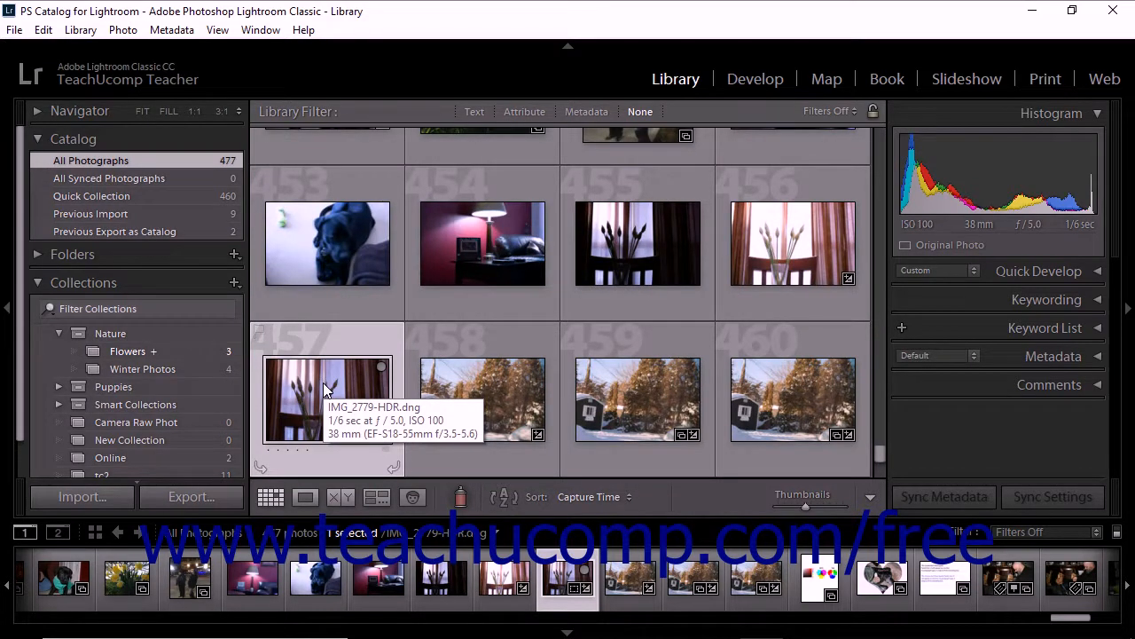
- Display the Flowers collection and remove IMG_2779-HDR.dng from it
{"action": "left_click", "coordinate": [166, 351]}
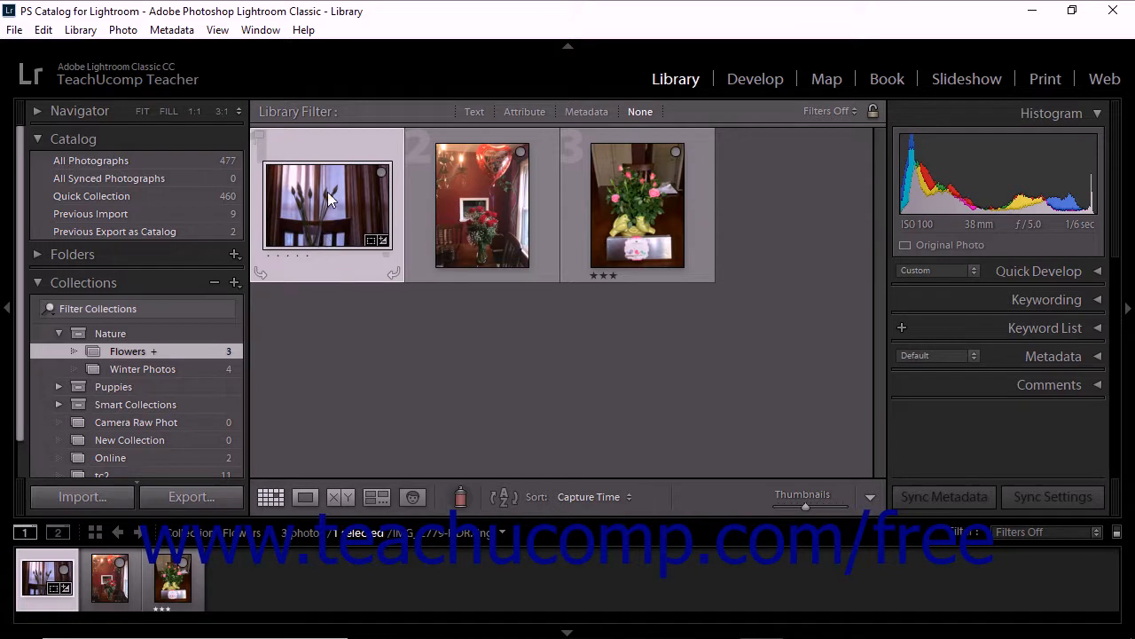
{"action": "mouse_move", "coordinate": [329, 198]}
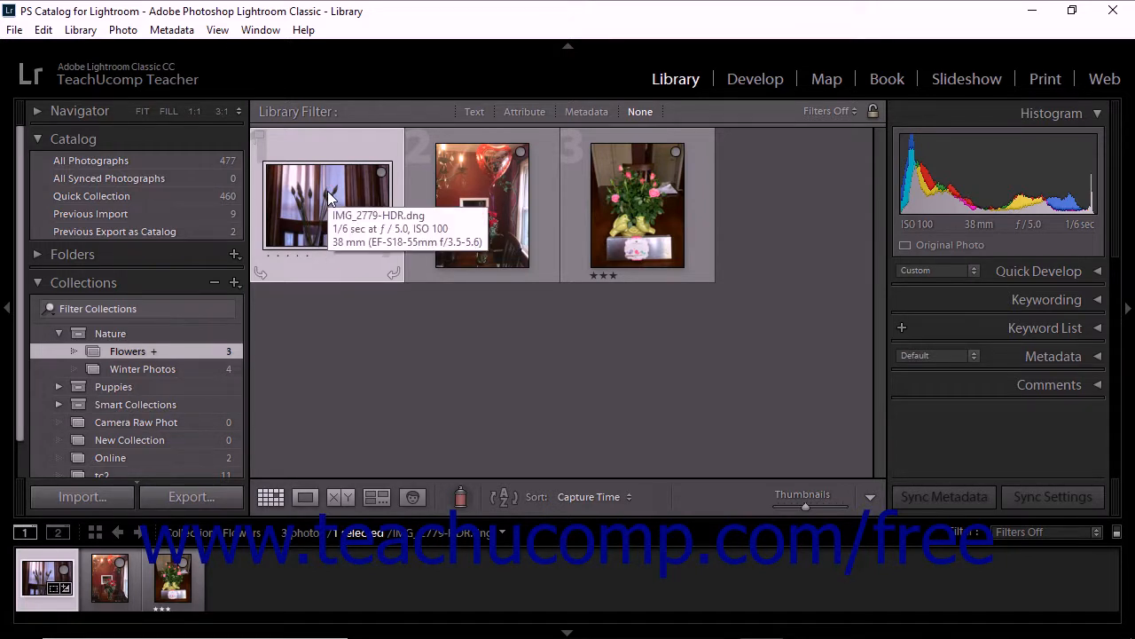
{"action": "key", "text": "b"}
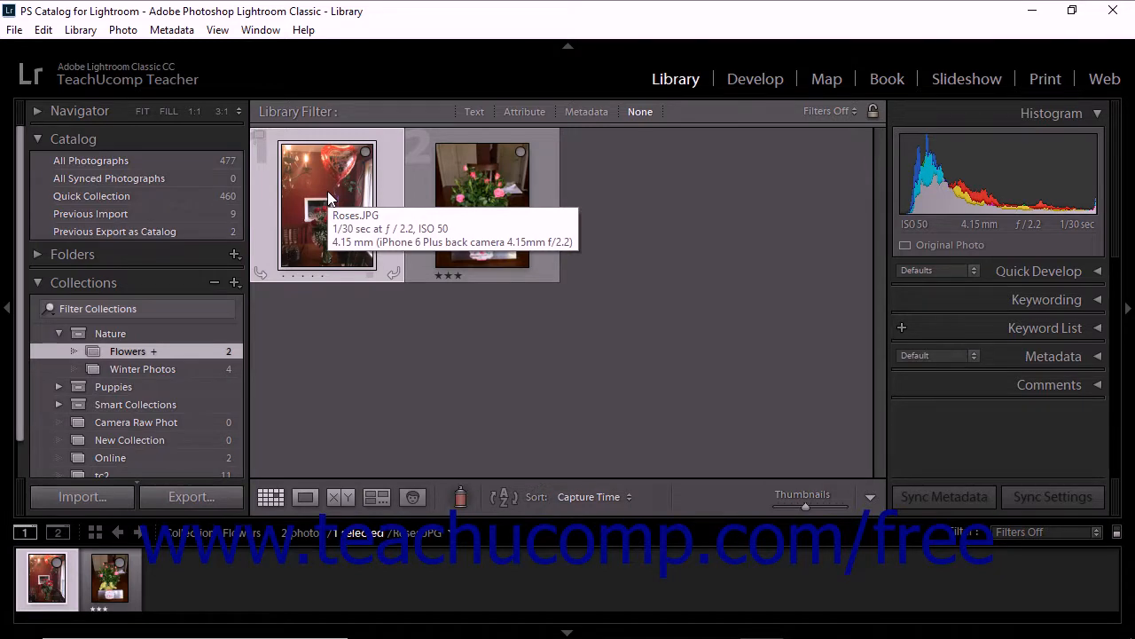
- Turn off the target collection setting for the Flowers collection
{"action": "right_click", "coordinate": [121, 356]}
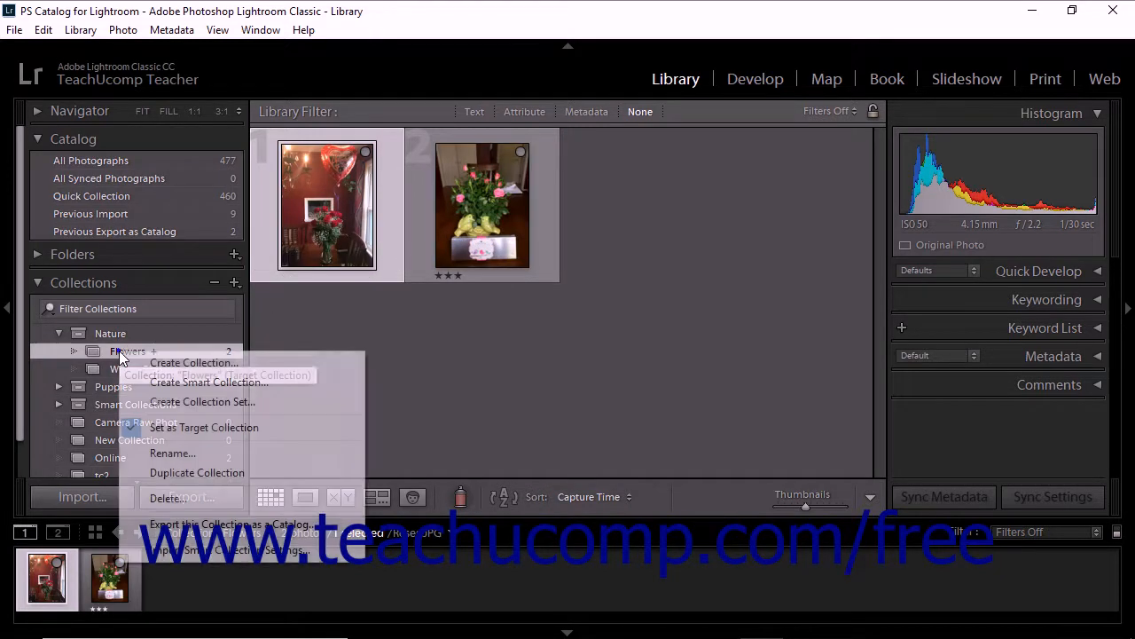
{"action": "left_click", "coordinate": [191, 430]}
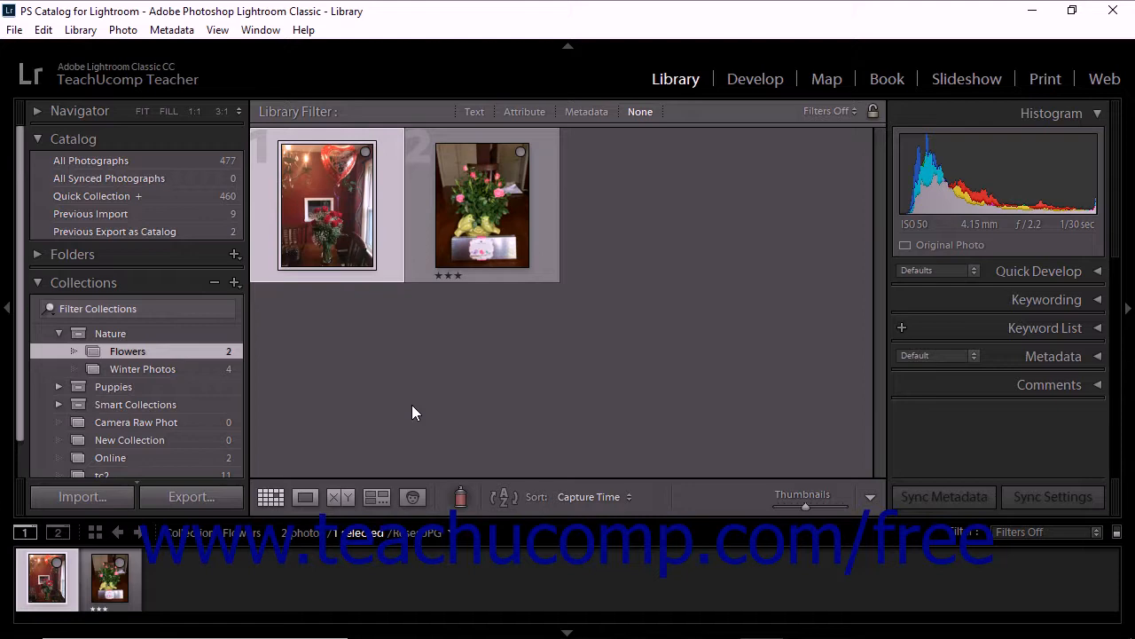
- Delete the tc2 collection from the catalog
{"action": "scroll", "coordinate": [213, 399], "scroll_direction": "down", "scroll_amount": 1}
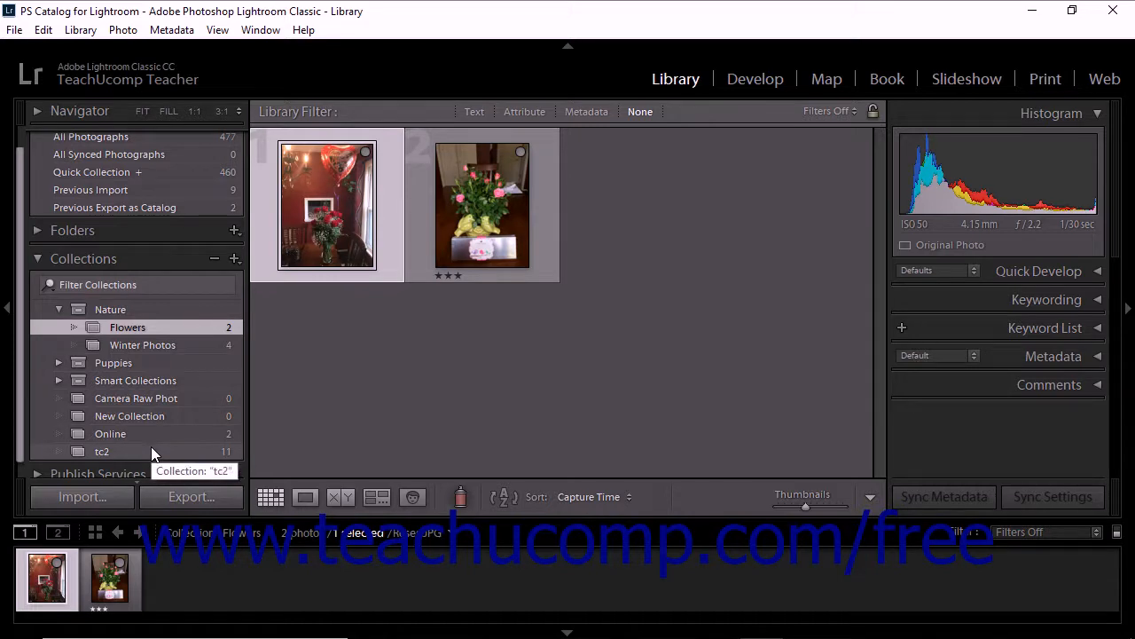
{"action": "right_click", "coordinate": [151, 446]}
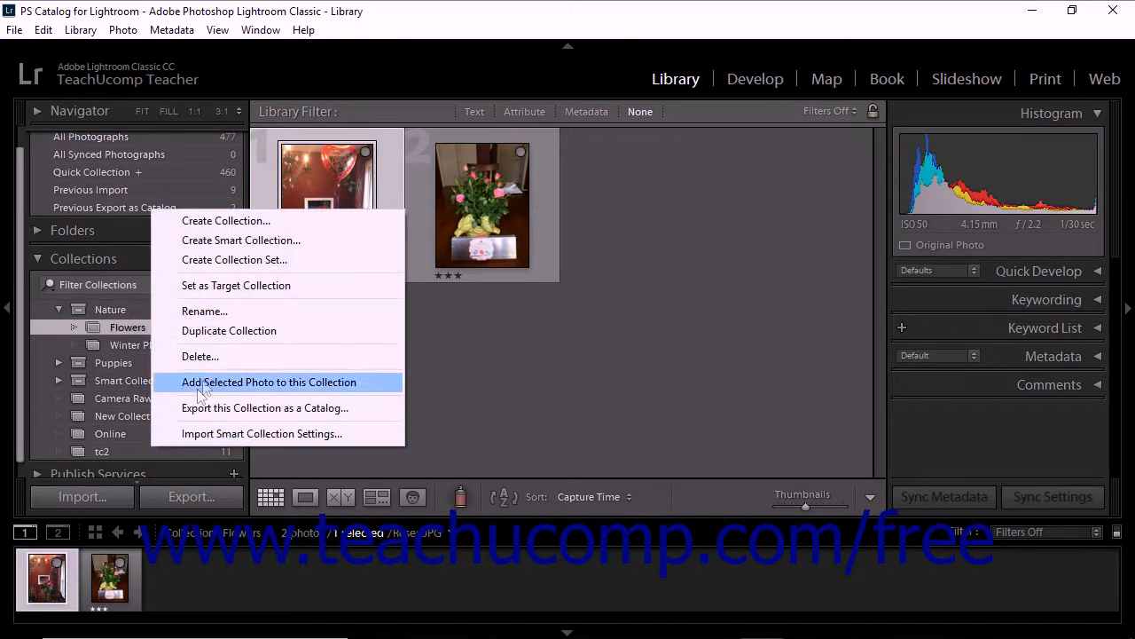
{"action": "left_click", "coordinate": [214, 358]}
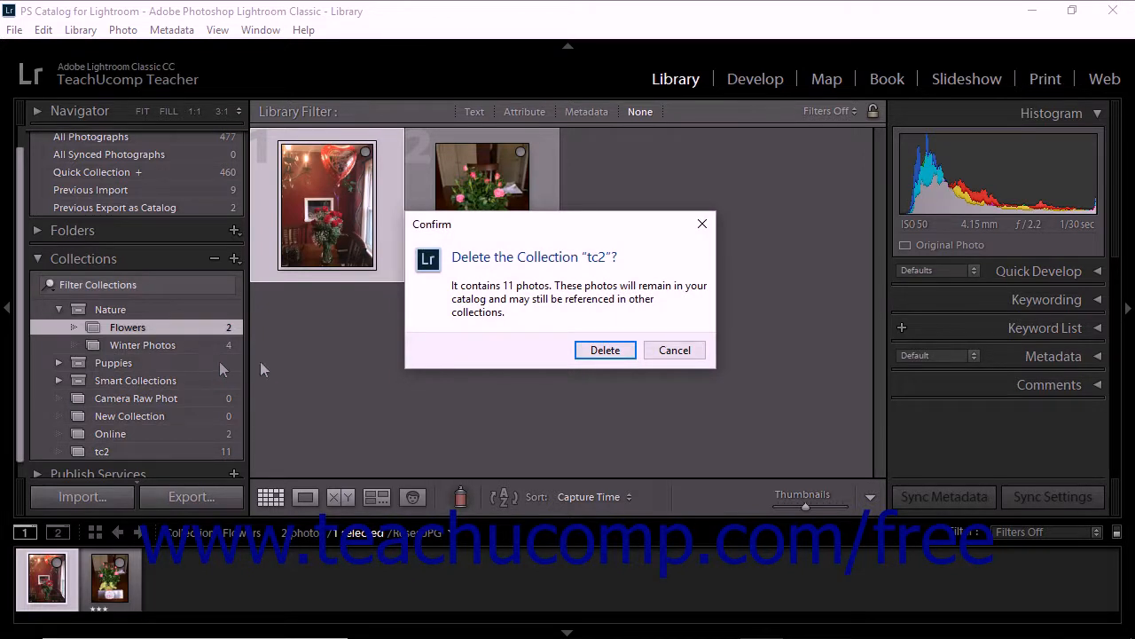
{"action": "left_click", "coordinate": [604, 350]}
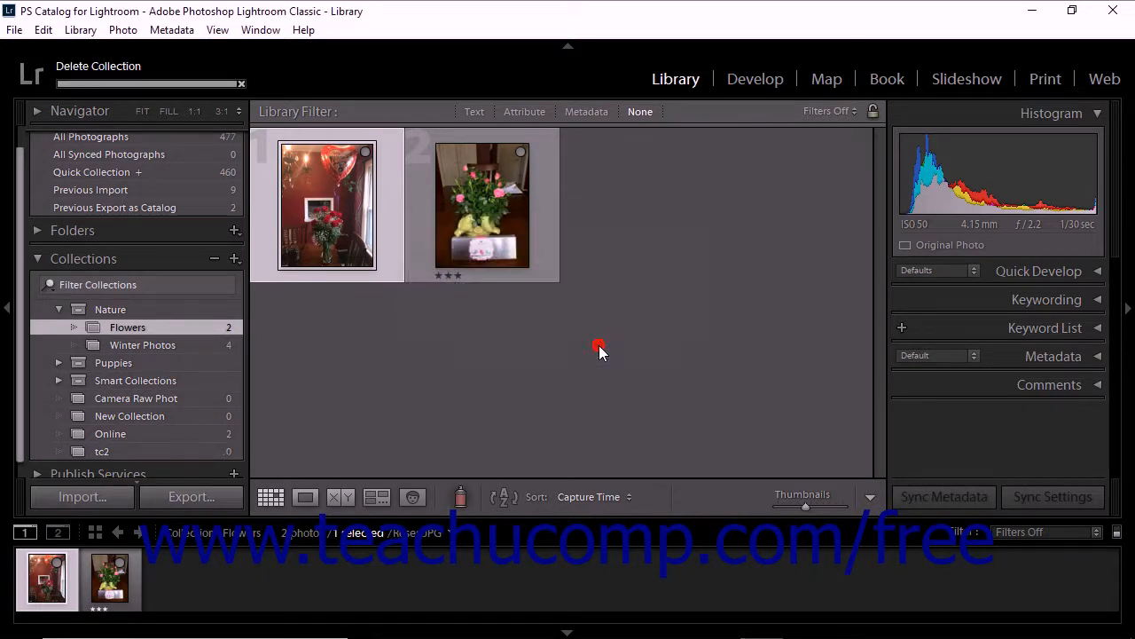